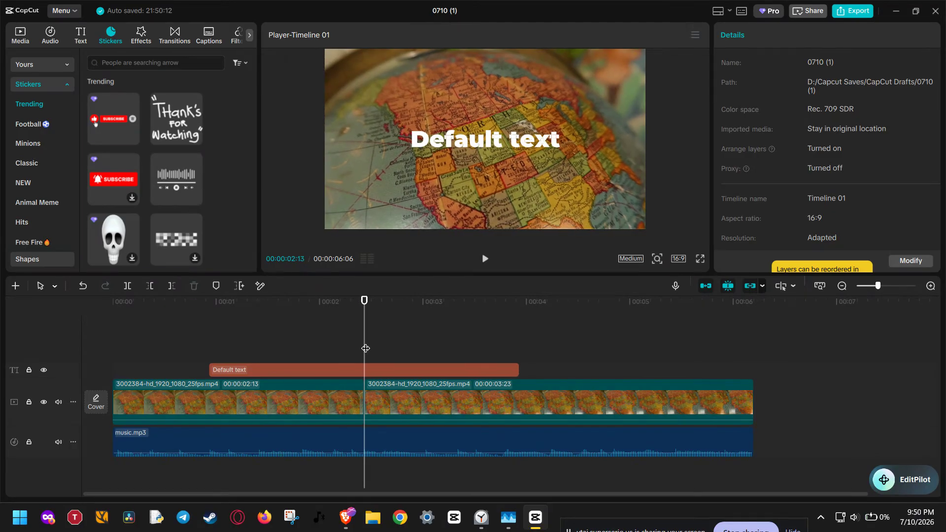
# - Delete the text, video and music clips from the timeline and show the media library
pyautogui.moveTo(321, 339); pyautogui.dragTo(422, 449)
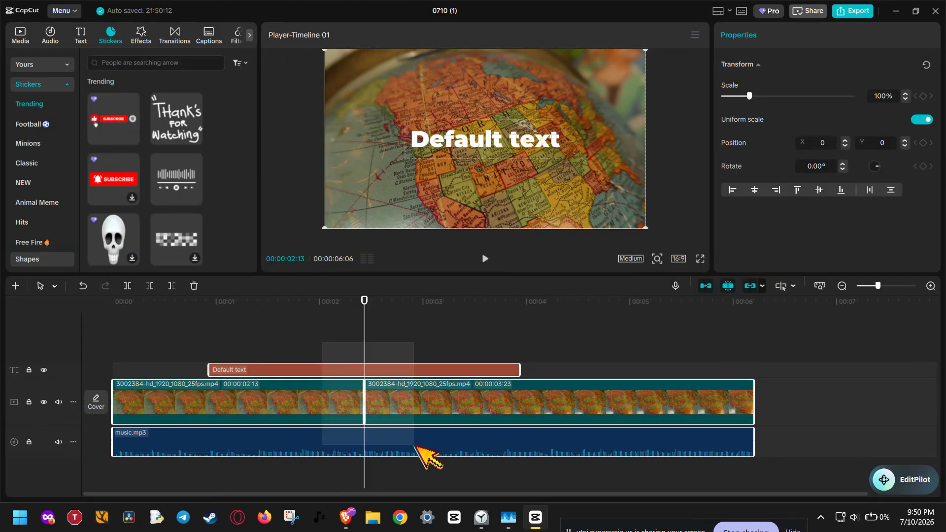
pyautogui.click(194, 286)
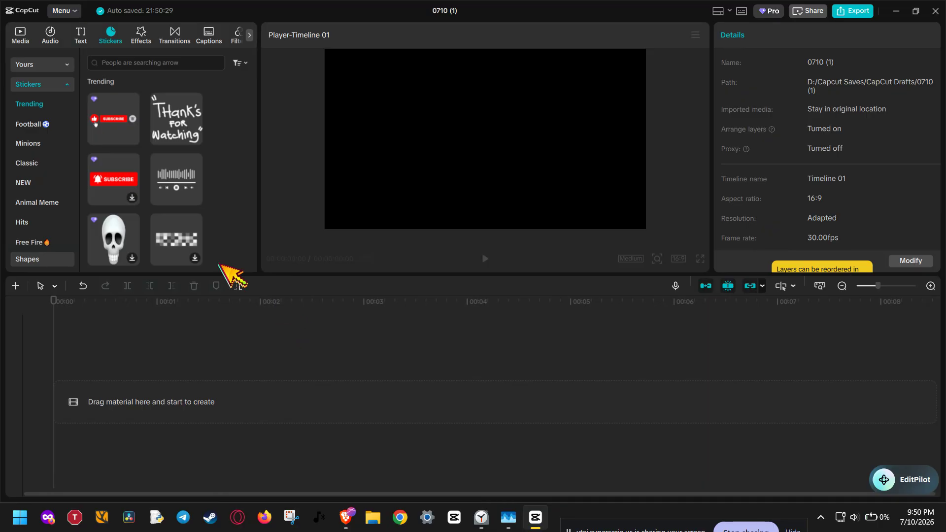
pyautogui.click(22, 33)
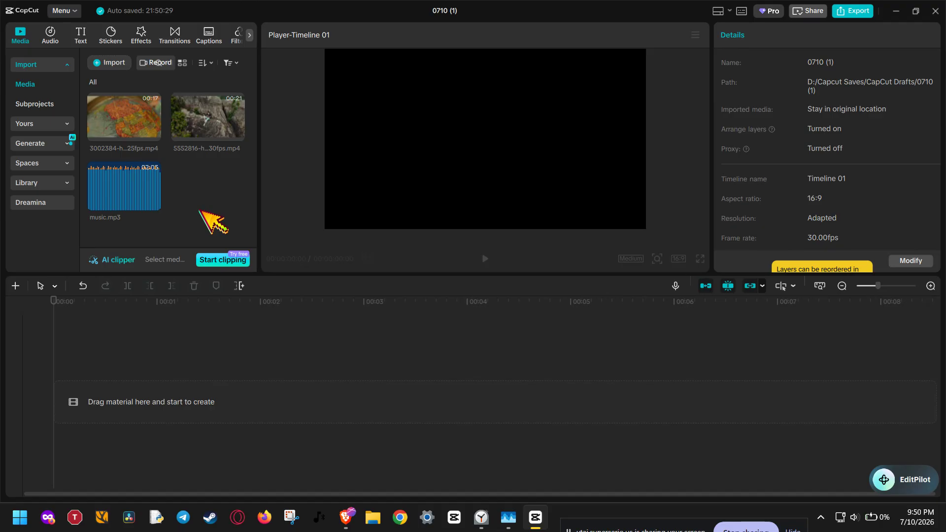
# - Import 6217281-hd_1080_1920_30fps.mp4 and place it on the timeline
pyautogui.click(114, 63)
pyautogui.scroll(-5, 401, 268)
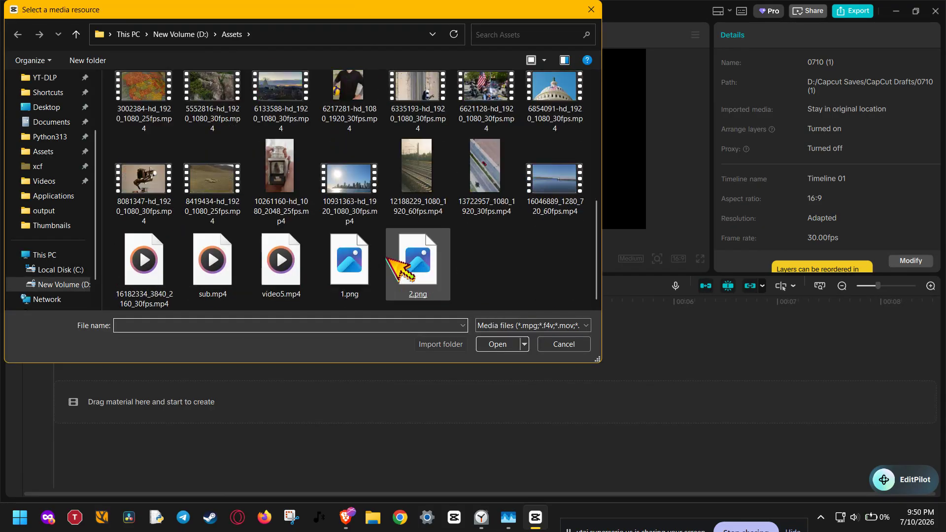
pyautogui.scroll(3, 386, 259)
pyautogui.click(353, 212)
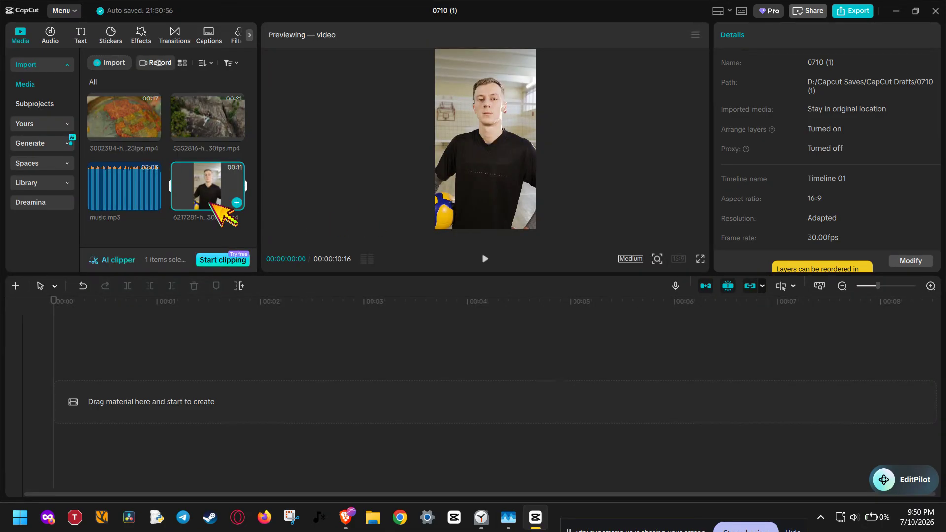
pyautogui.moveTo(211, 202); pyautogui.dragTo(133, 400)
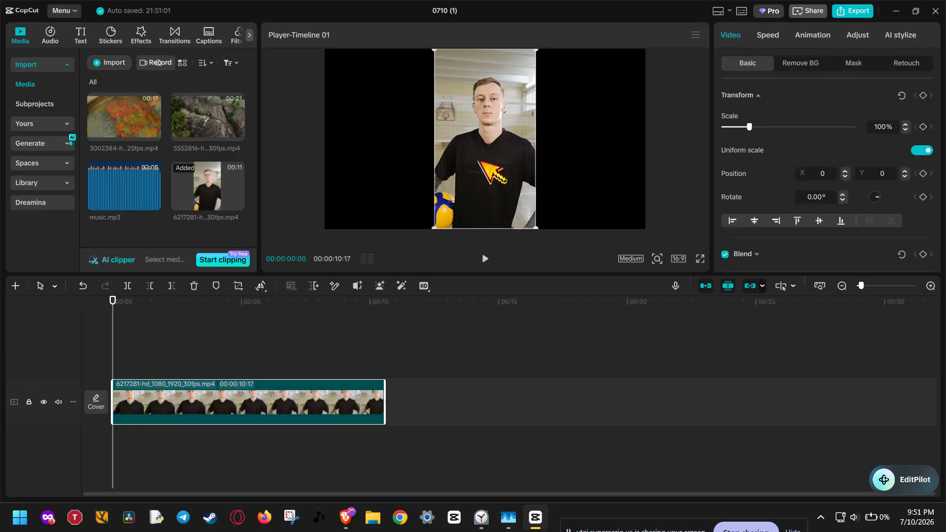
# - Change the canvas aspect ratio from 16:9 to Original so the portrait clip fills the frame
pyautogui.click(678, 258)
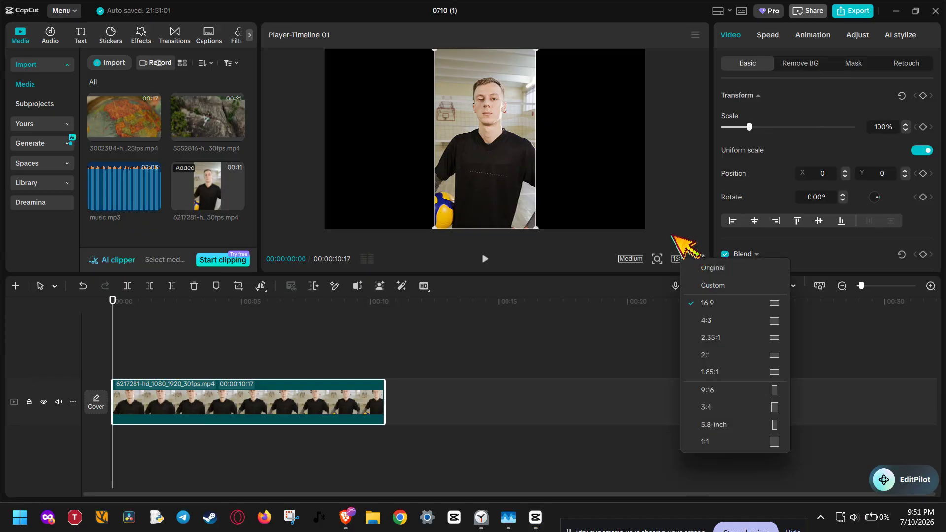
pyautogui.click(701, 273)
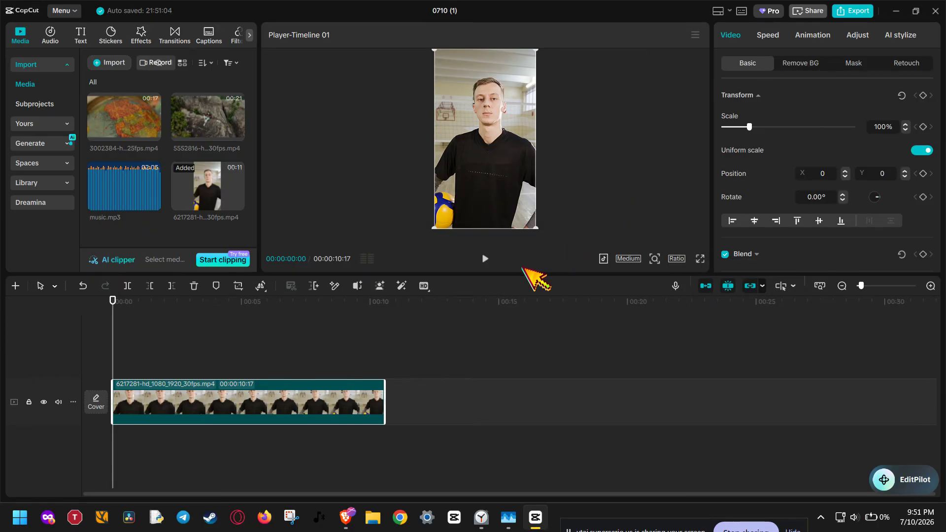
pyautogui.moveTo(515, 274); pyautogui.dragTo(501, 385)
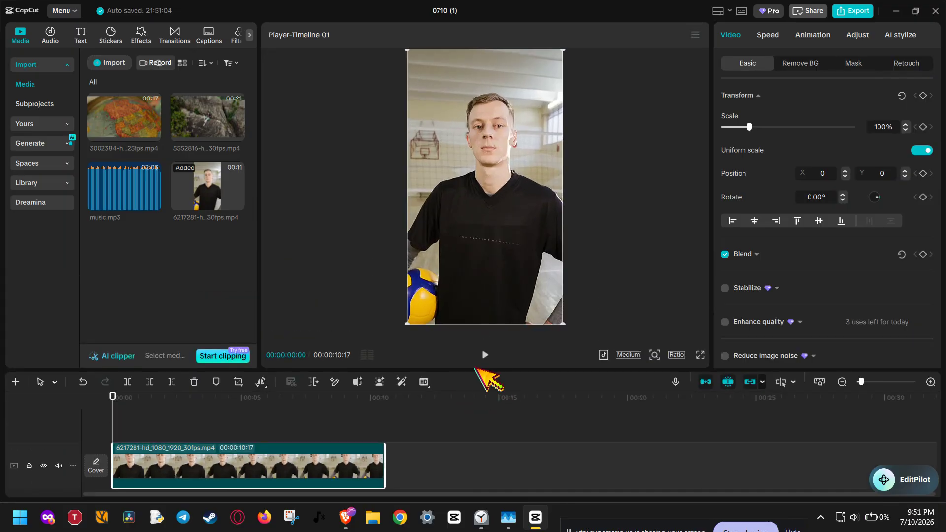
pyautogui.moveTo(487, 373); pyautogui.dragTo(379, 268)
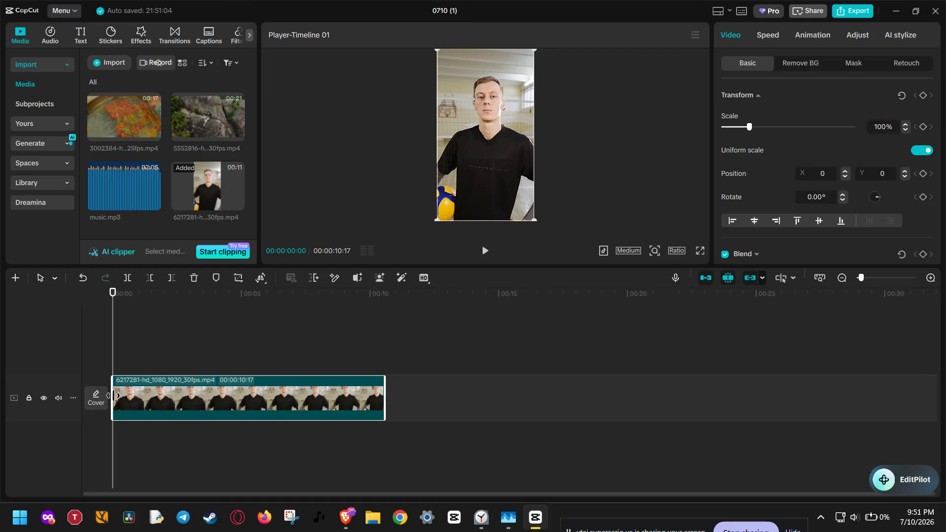
pyautogui.moveTo(113, 395)
pyautogui.mouseDown()
pyautogui.moveTo(293, 407)
pyautogui.moveTo(114, 406)
pyautogui.mouseUp()
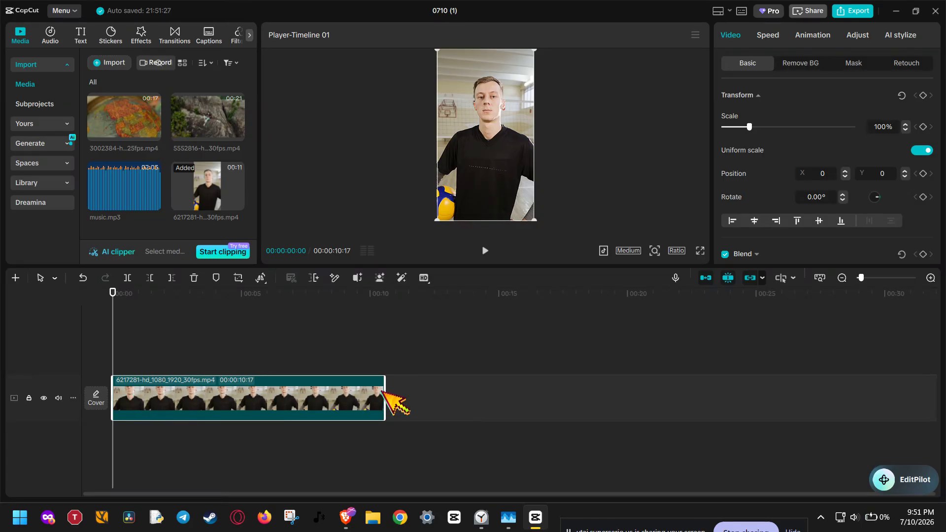
pyautogui.moveTo(385, 390); pyautogui.dragTo(494, 410)
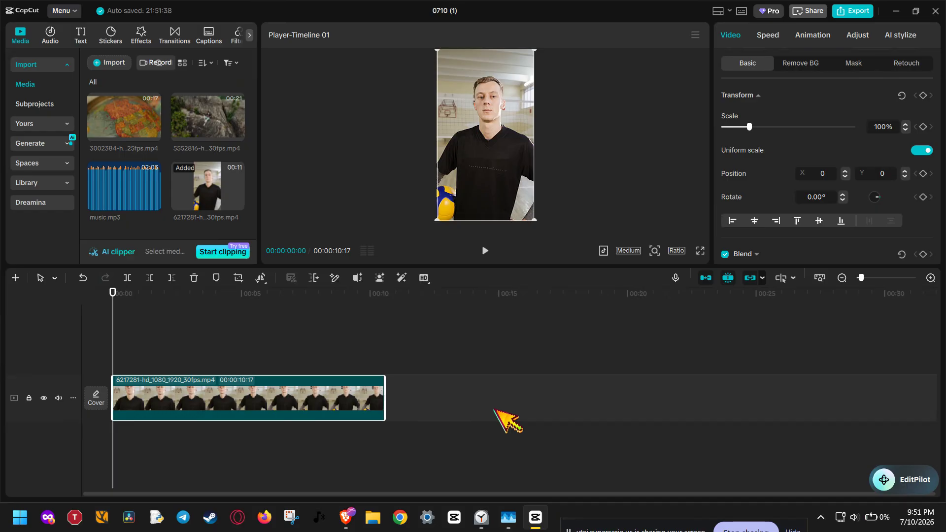
# - Trim the clip's start at 00:00:23 and its end at 00:00:09:05
pyautogui.click(288, 332)
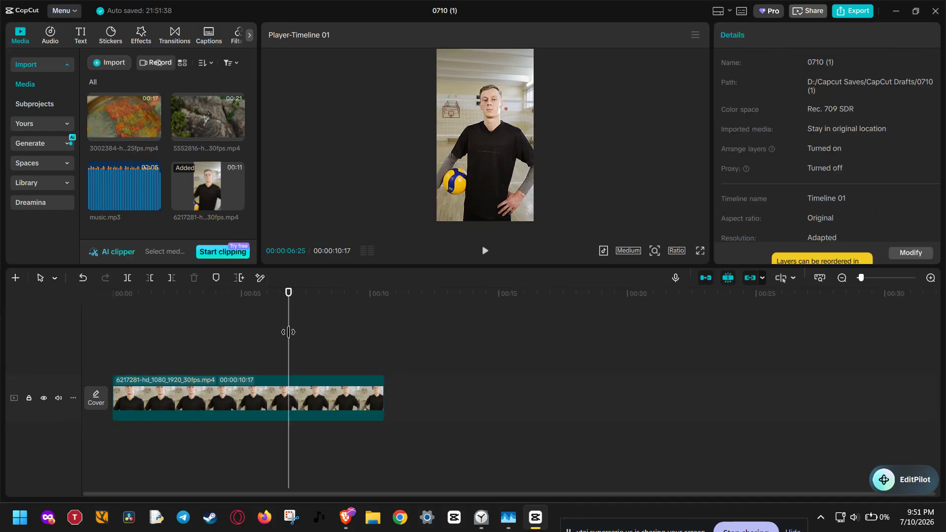
pyautogui.moveTo(289, 332); pyautogui.dragTo(132, 328)
pyautogui.click(150, 390)
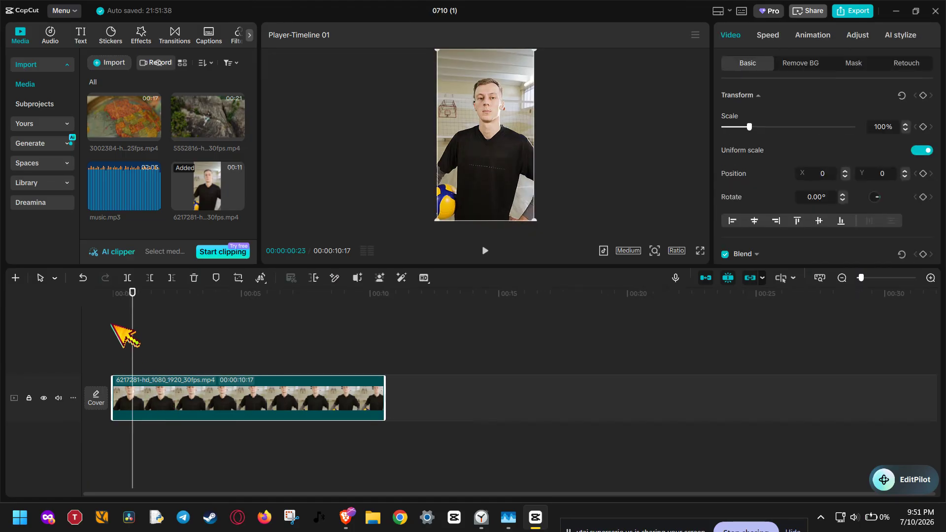
pyautogui.click(150, 278)
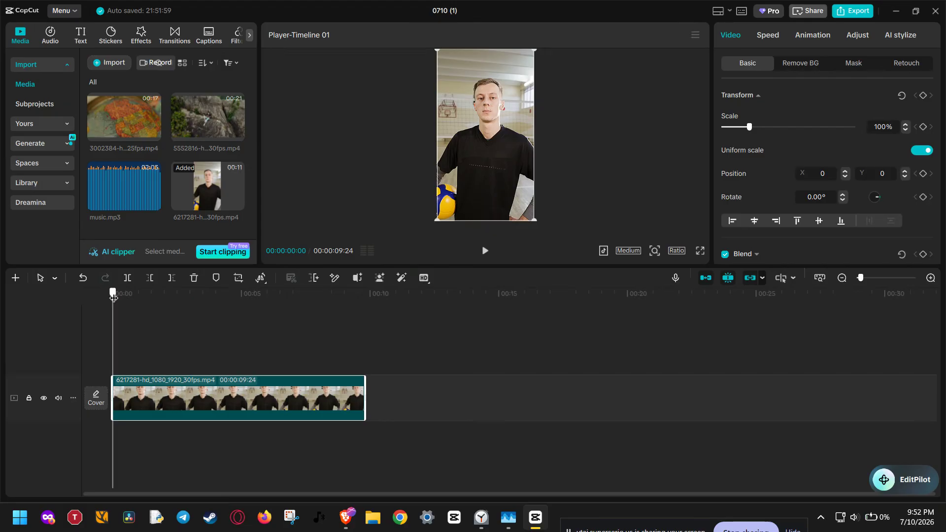
pyautogui.click(348, 322)
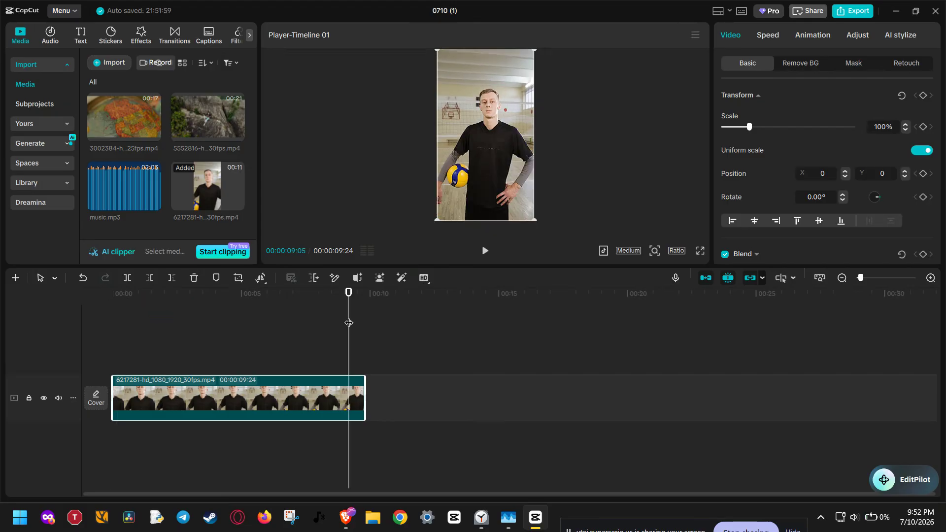
pyautogui.press('w')
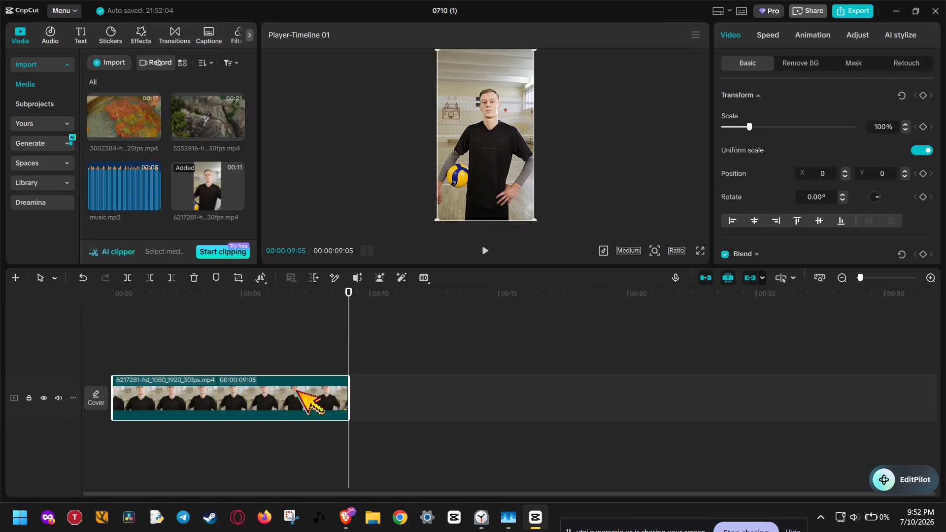
# - Split the clip at 00:00:04:20 and again at 00:00:05:27
pyautogui.click(233, 315)
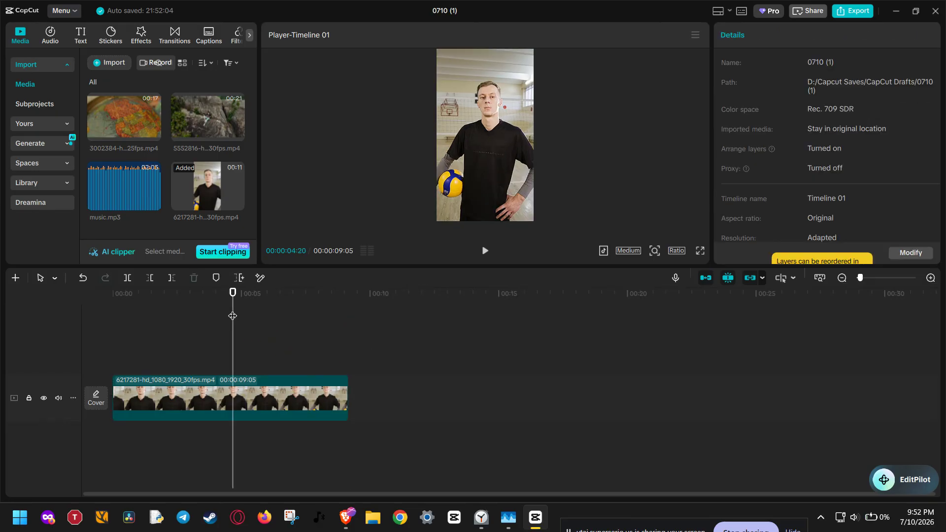
pyautogui.click(229, 389)
pyautogui.click(127, 277)
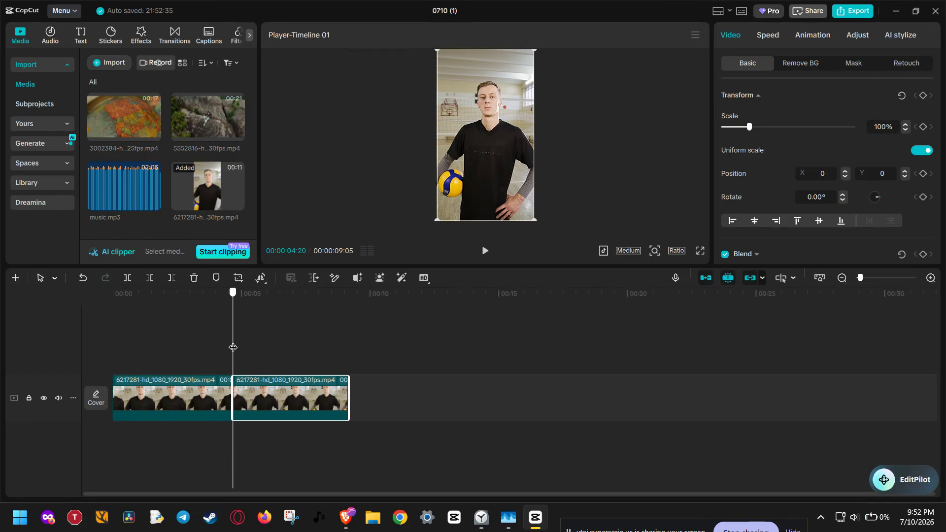
pyautogui.moveTo(232, 349); pyautogui.dragTo(265, 349)
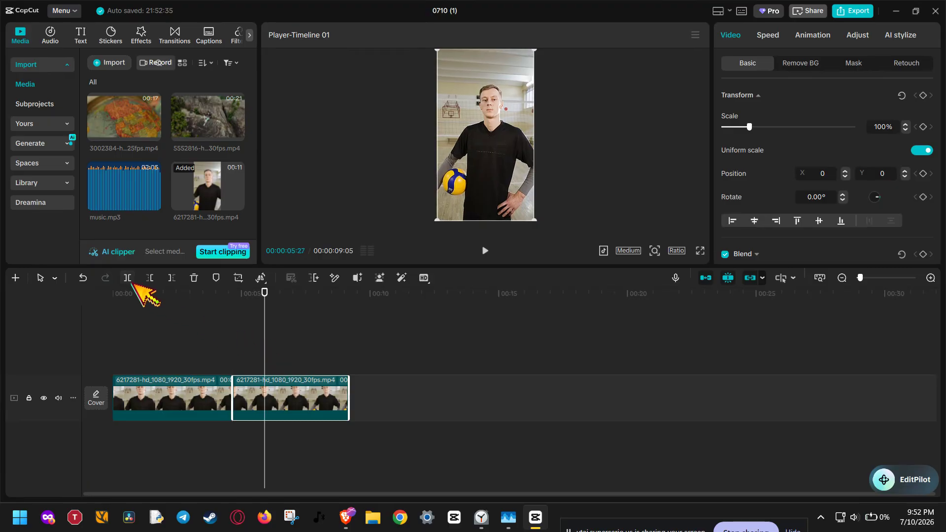
pyautogui.click(130, 280)
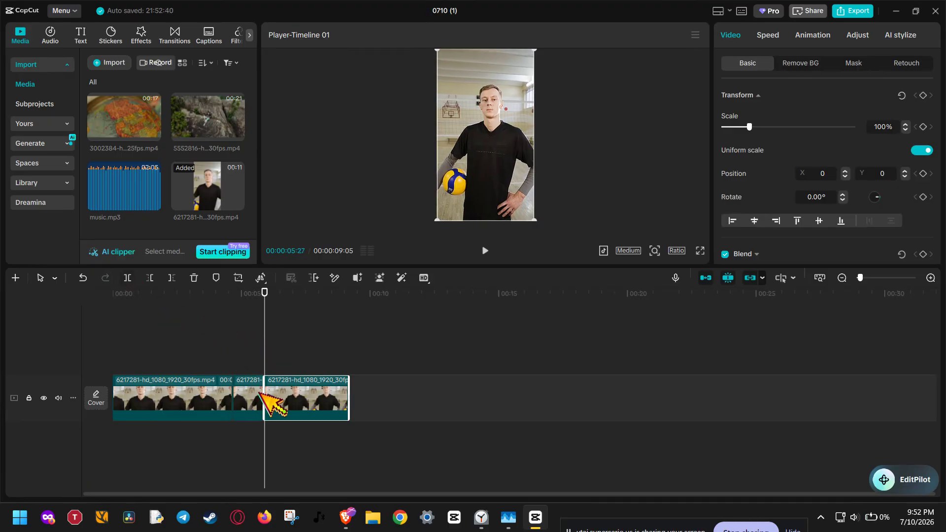
# - Delete the short middle piece, leaving two back-to-back clips
pyautogui.click(246, 392)
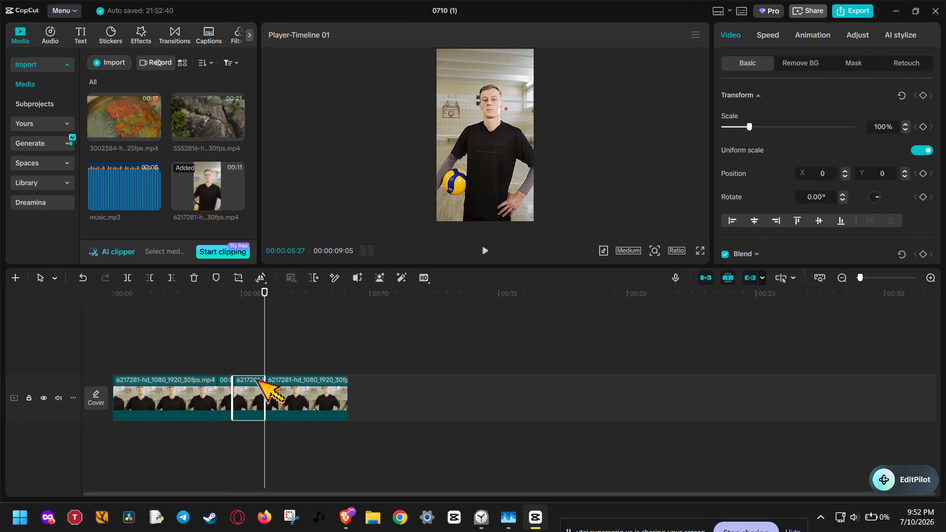
pyautogui.click(193, 279)
pyautogui.click(245, 389)
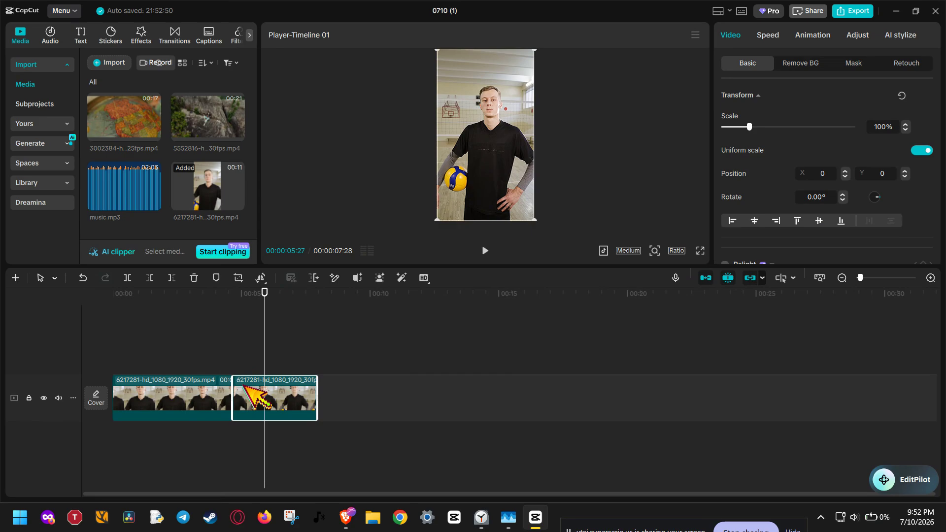
pyautogui.click(199, 384)
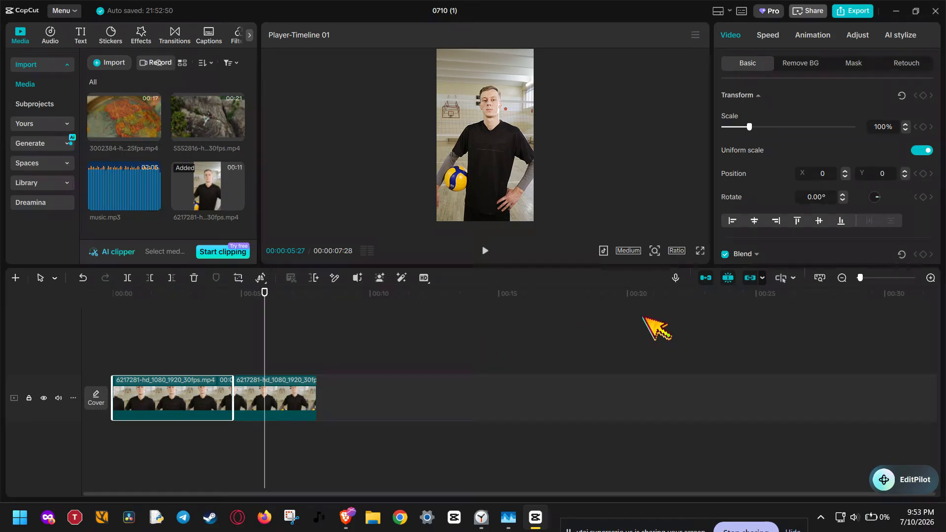
# - Zoom the timeline so both clips span most of its width
pyautogui.moveTo(860, 277)
pyautogui.mouseDown()
pyautogui.moveTo(890, 279)
pyautogui.moveTo(869, 278)
pyautogui.mouseUp()
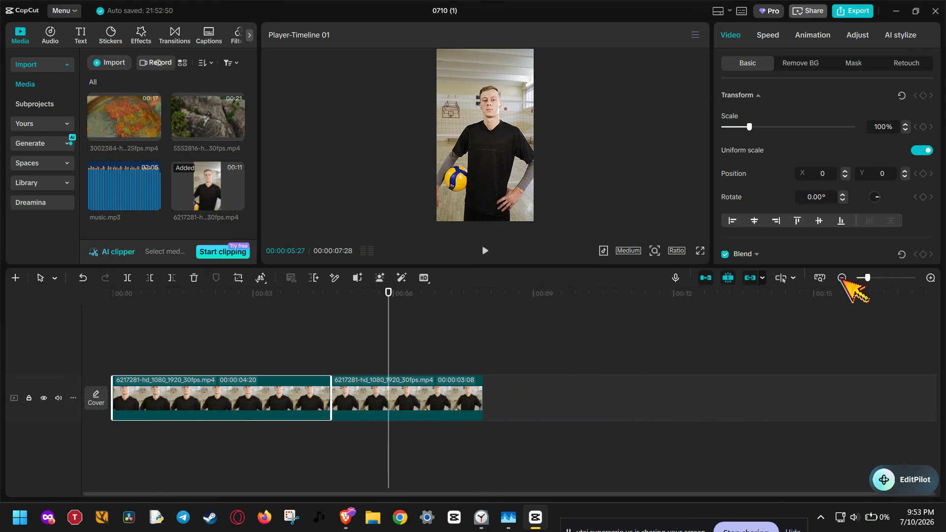
pyautogui.click(819, 279)
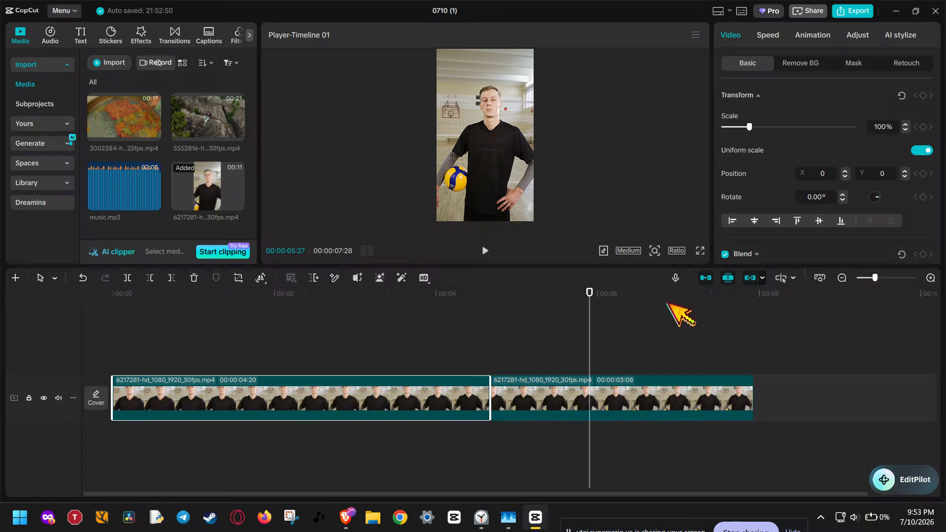